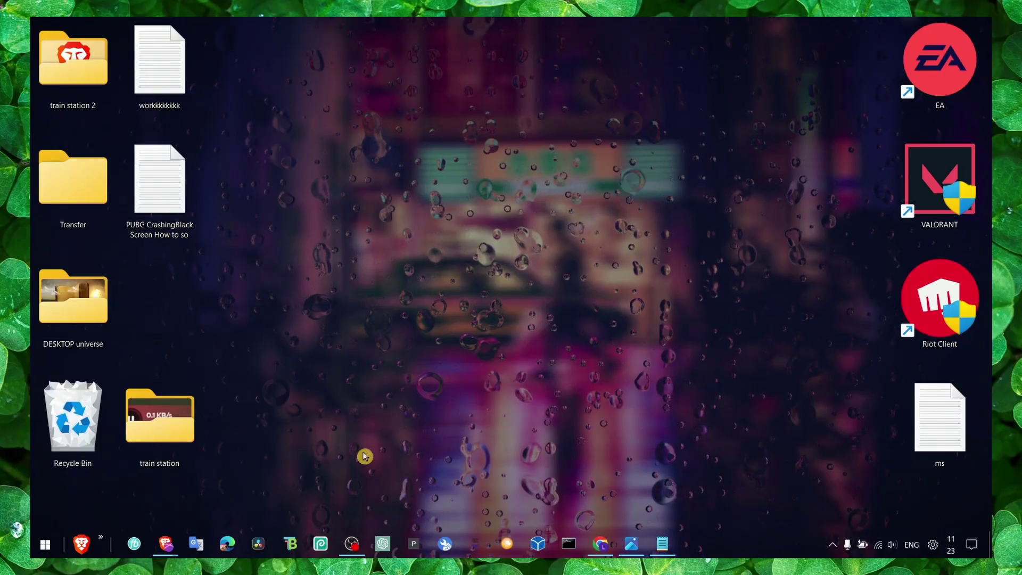
Hide the screen recorder and put away the tutorial title note to clear the desktop.
key(alt+Tab)
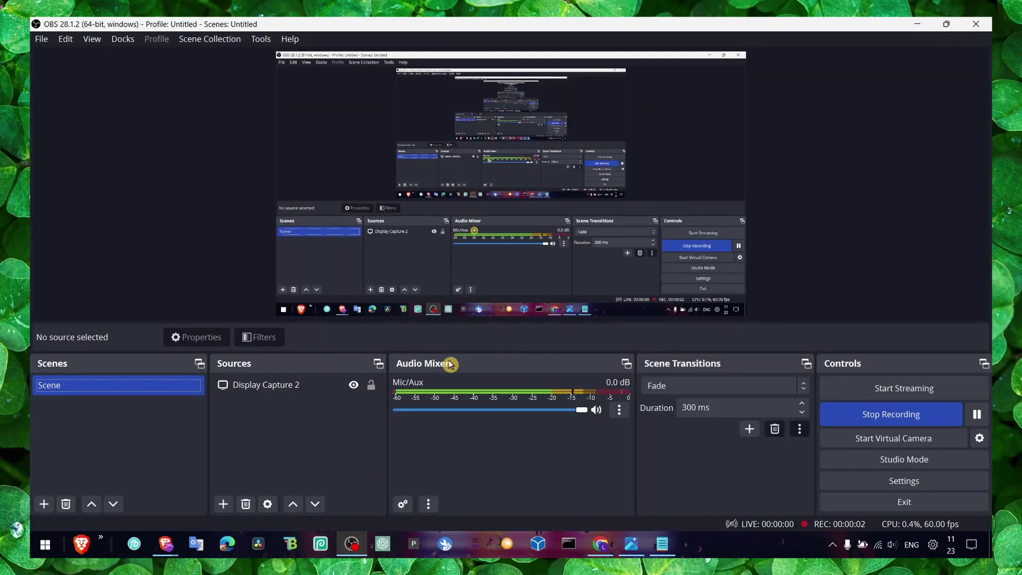
click(918, 28)
click(655, 554)
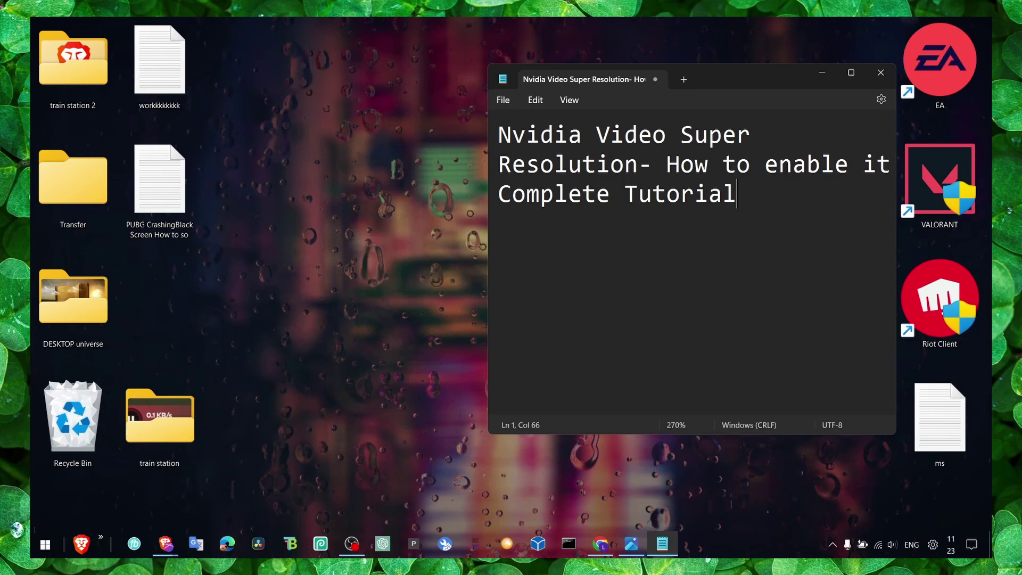
click(822, 72)
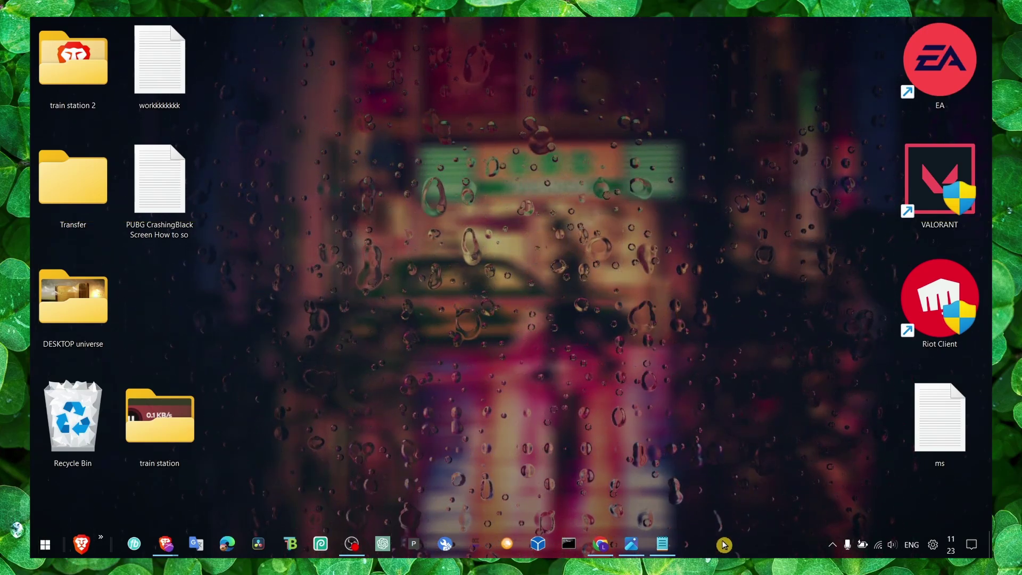
Enlarge then minimize Brave's GeForce Drivers page, and launch GeForce Experience via search 'ge'.
drag(460, 222, 762, 451)
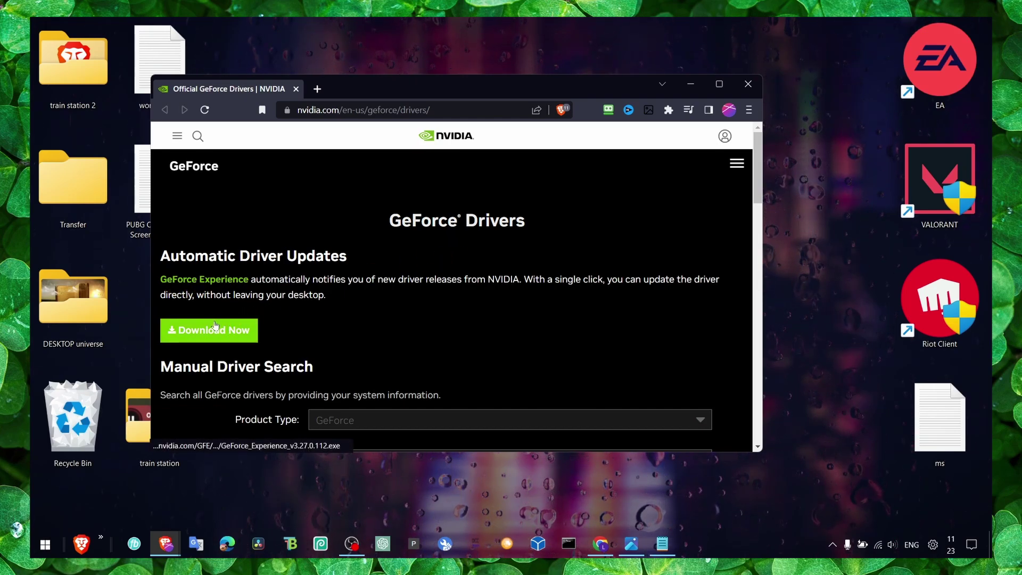
click(692, 86)
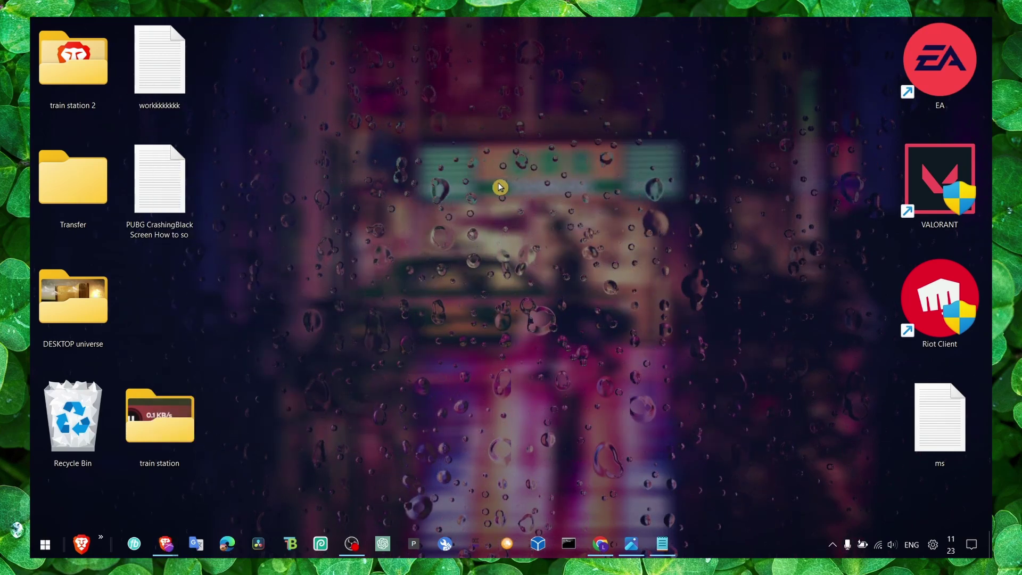
key(super+s)
text(ge)
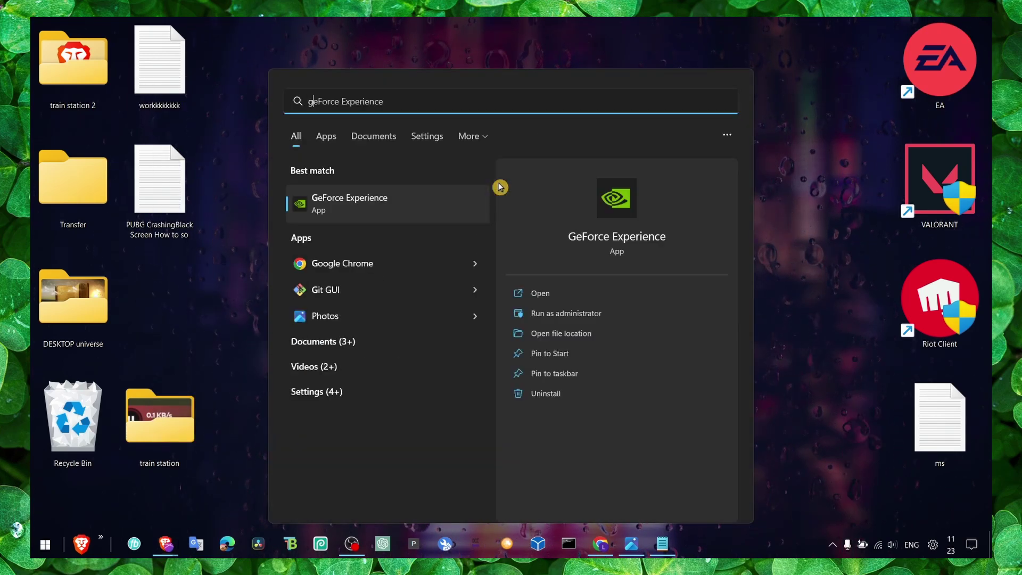
click(466, 196)
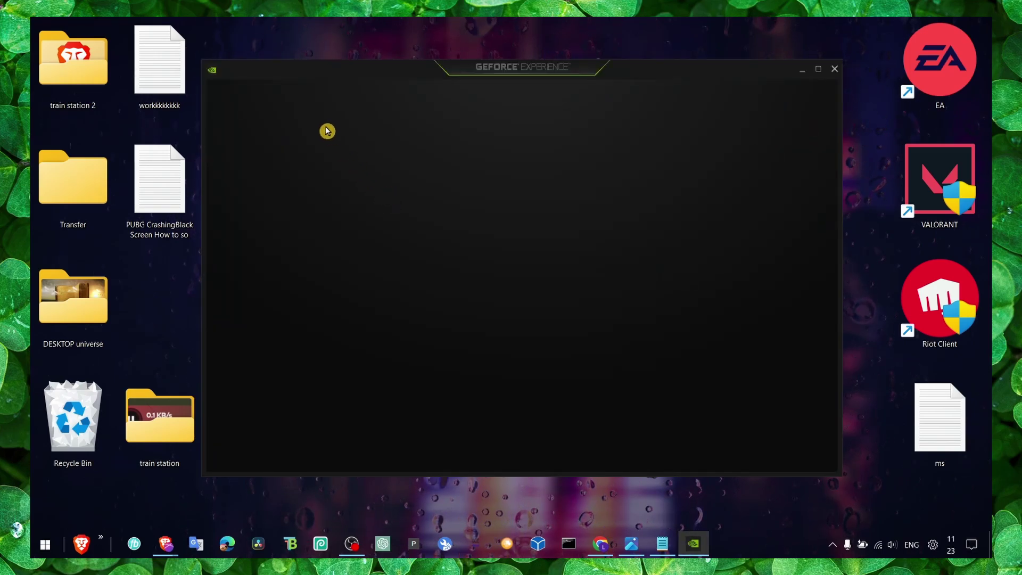
Confirm on the Drivers tab that Game Ready Driver 531.41 is current, then bring up the driver screenshots.
click(313, 101)
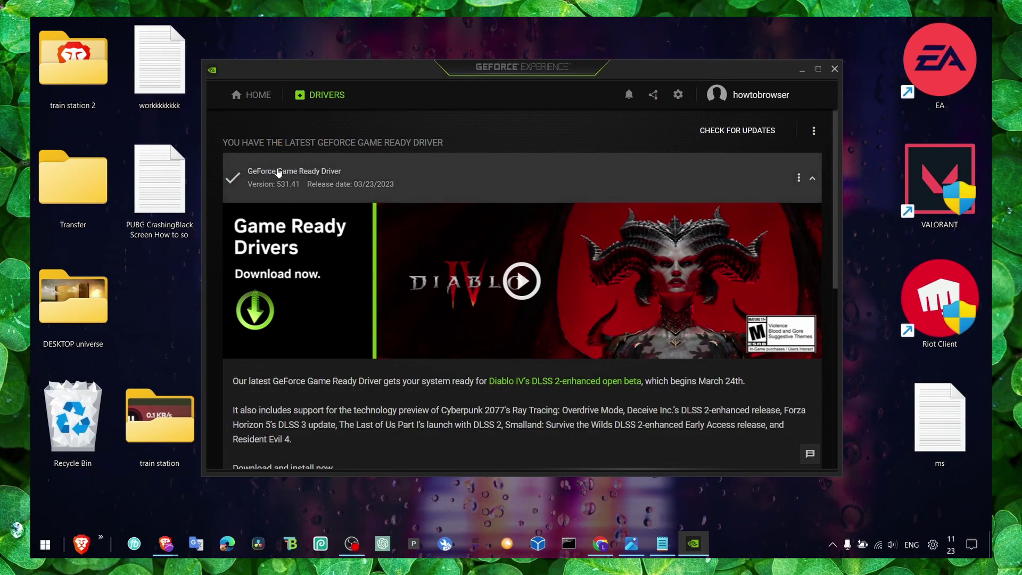
click(637, 536)
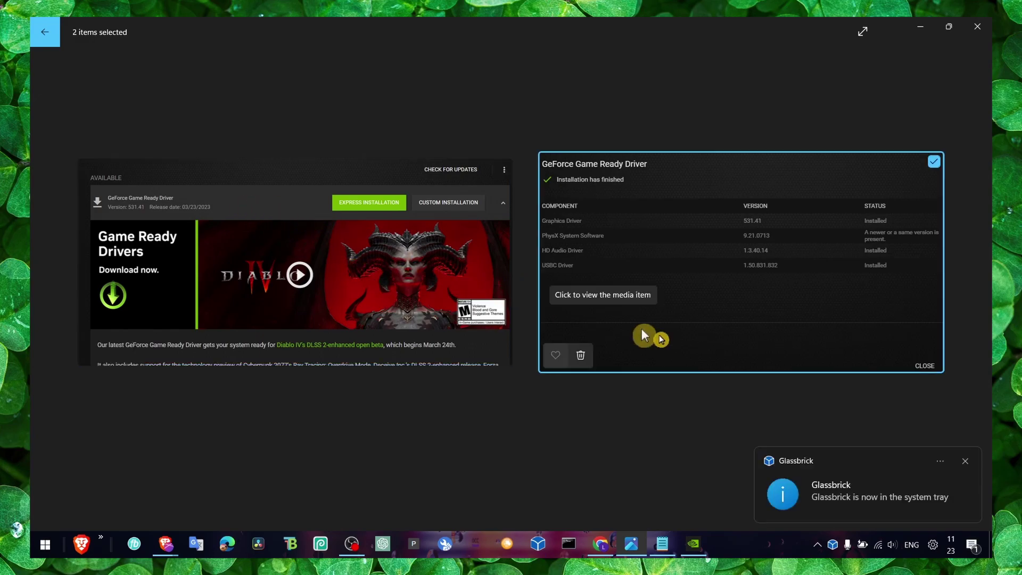
Dismiss the Glassbrick toast and minimize the Photos window showing the 531.41 install screenshots.
click(965, 462)
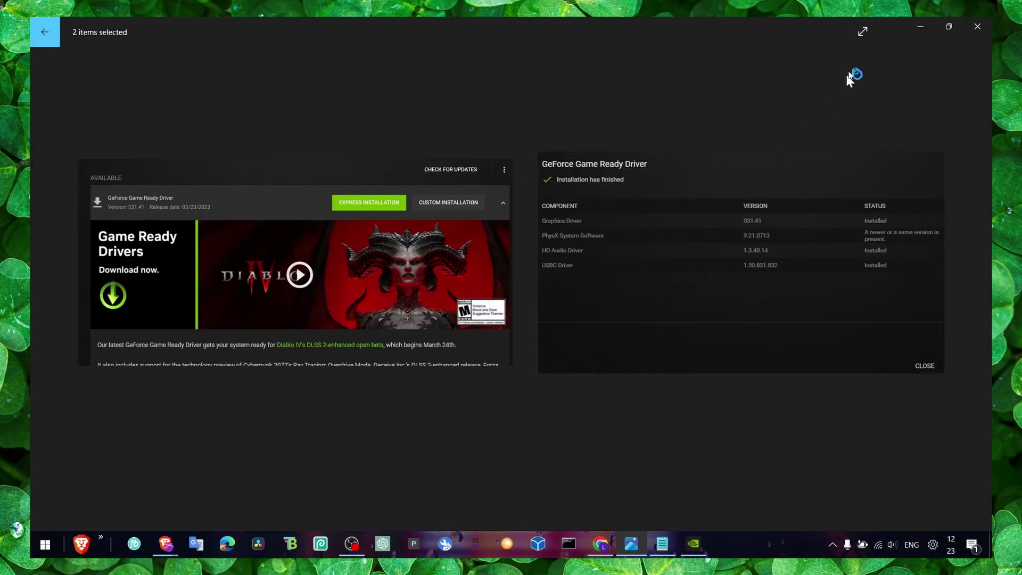
click(920, 27)
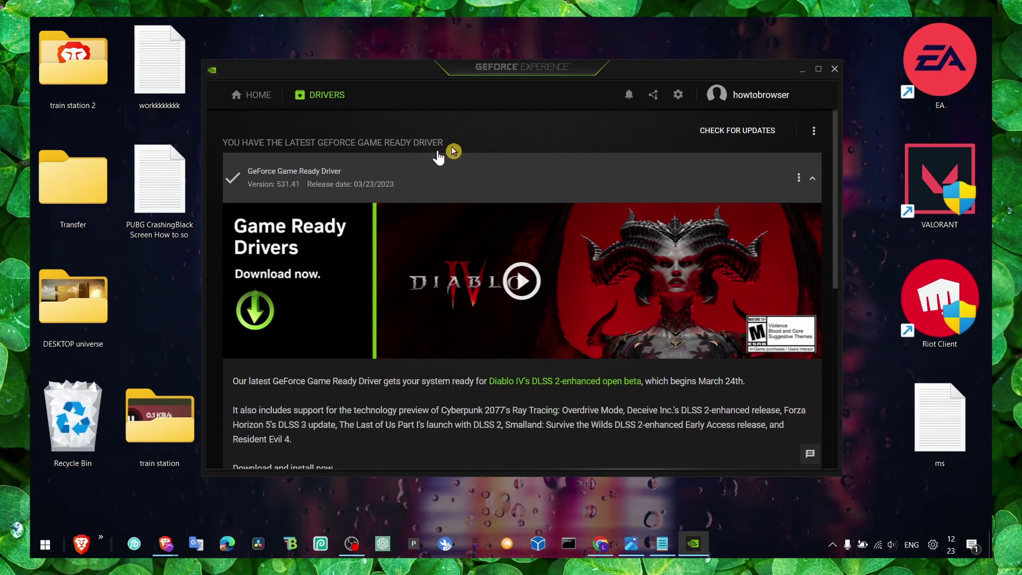
Minimize GeForce Experience and launch NVIDIA Control Panel from the desktop context menu.
click(804, 70)
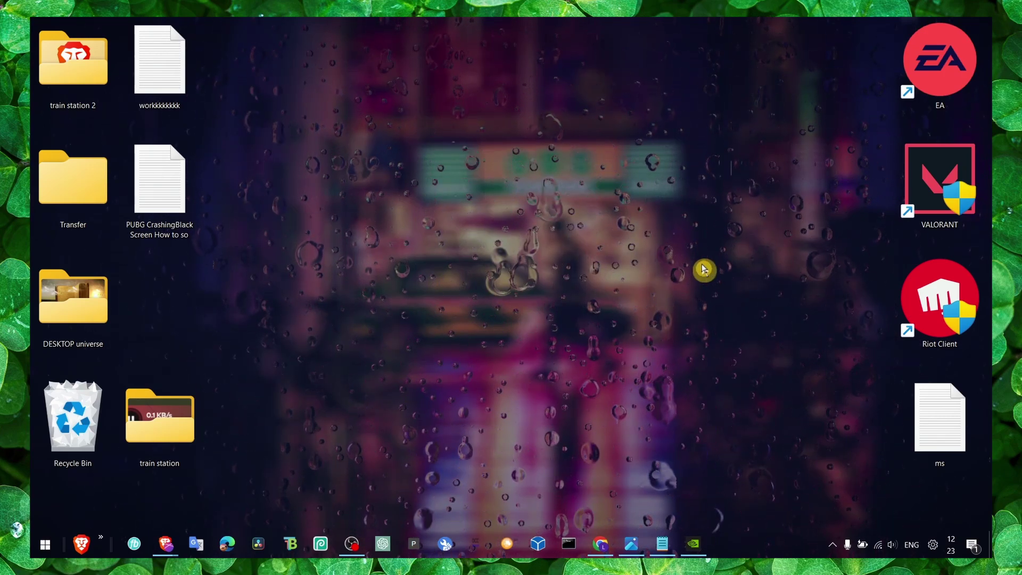
right_click(594, 216)
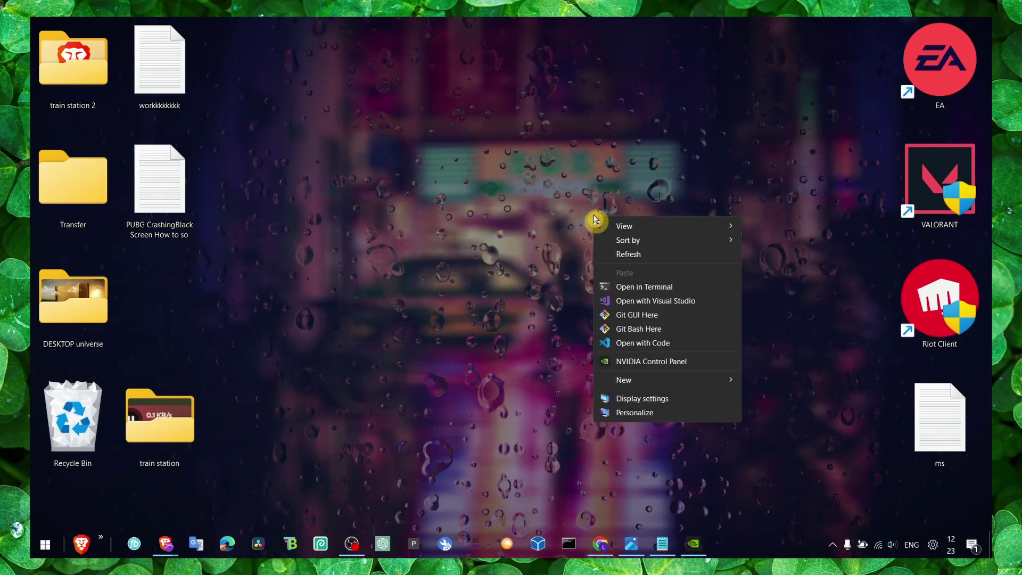
click(634, 366)
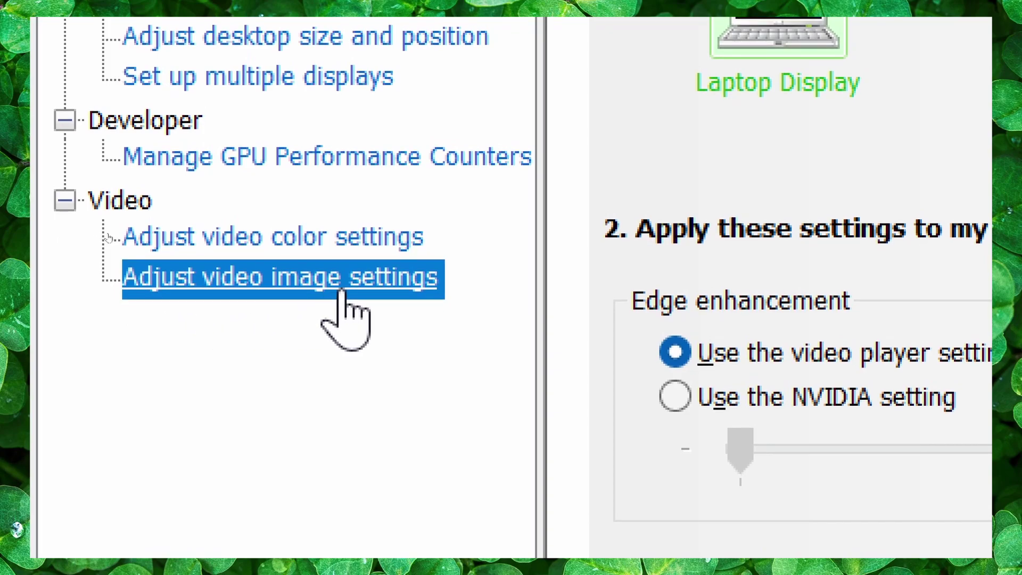
Check RTX Super resolution with Quality level 4 in Adjust video image settings, then minimize the panel.
click(65, 200)
click(65, 200)
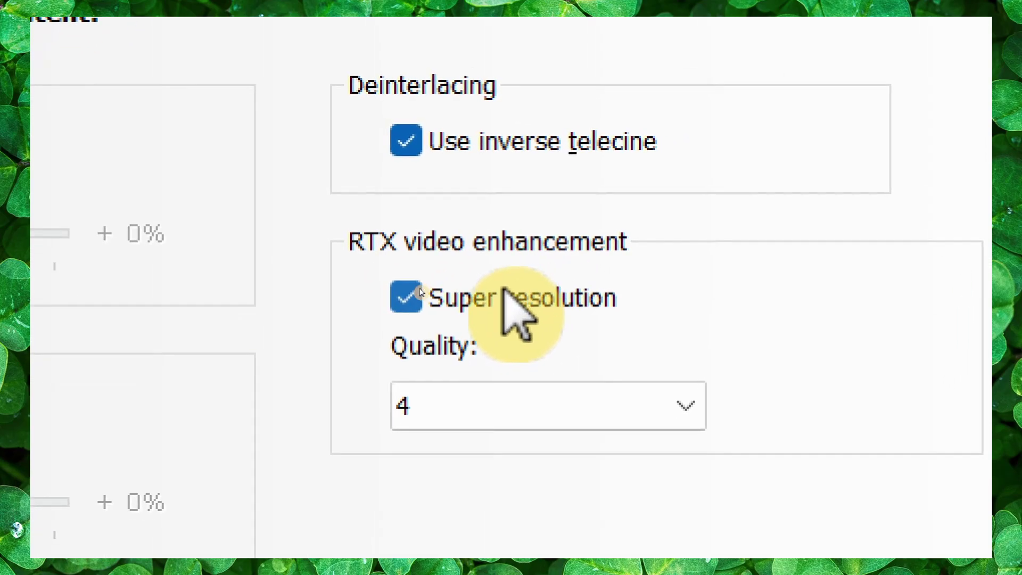
click(418, 297)
click(418, 297)
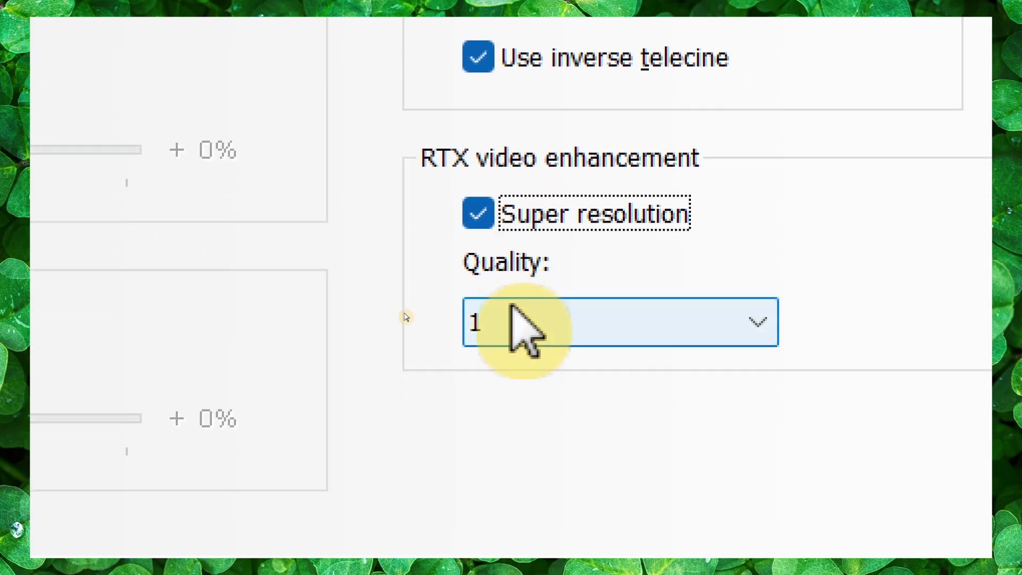
click(512, 314)
click(575, 486)
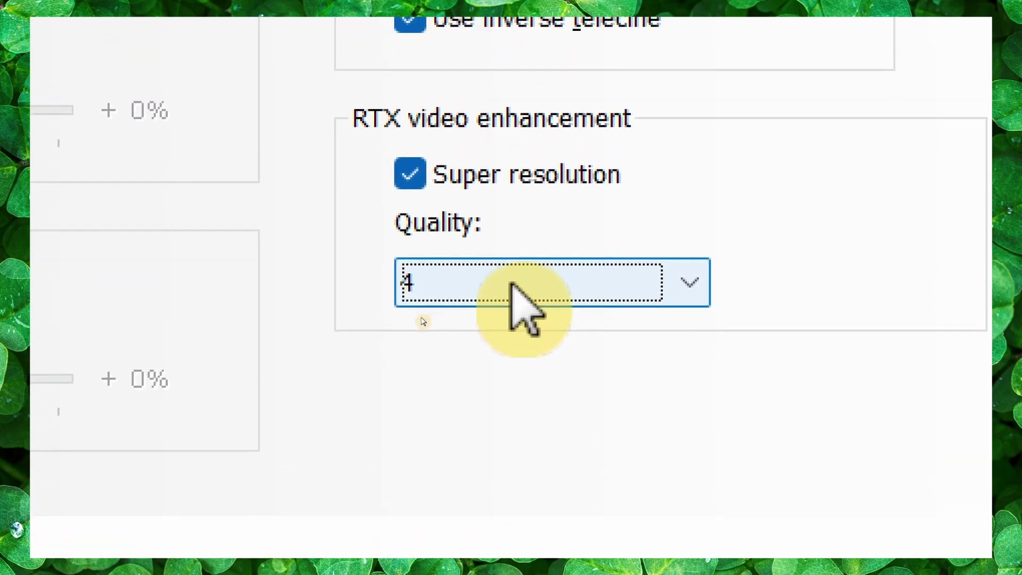
click(511, 282)
click(442, 440)
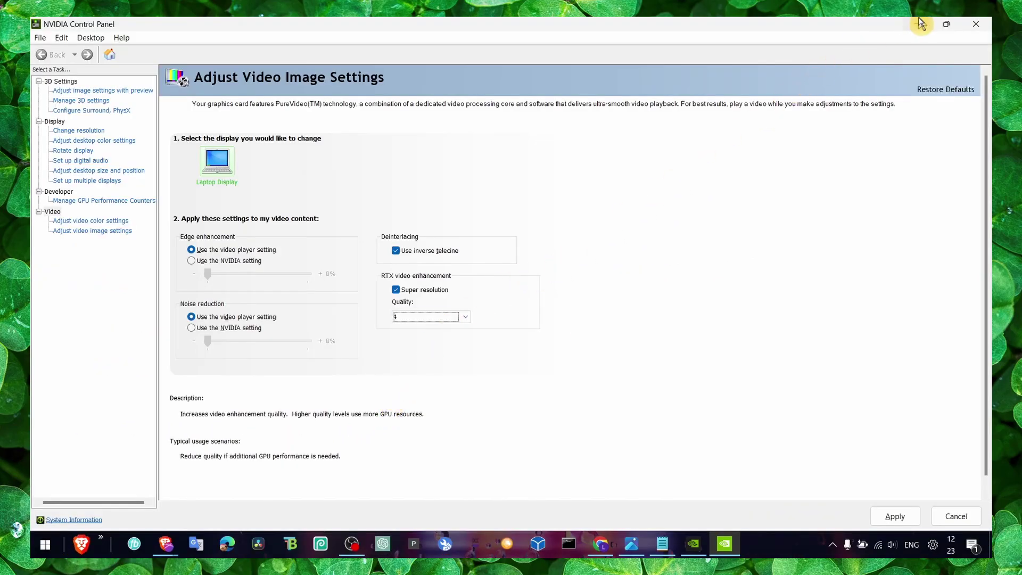
click(921, 24)
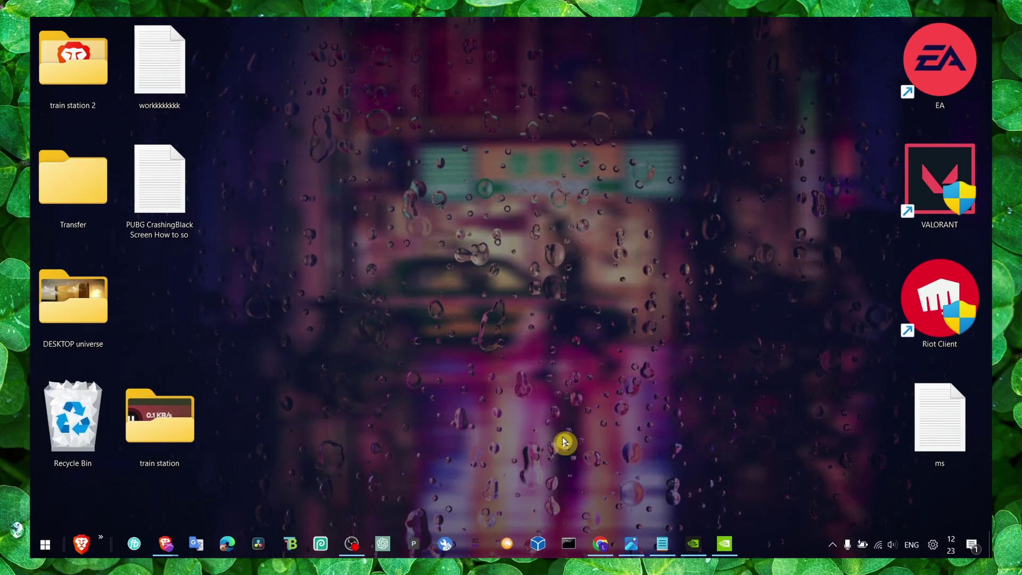
Restore Chrome Settings and switch on 'Use hardware acceleration when available'.
click(575, 466)
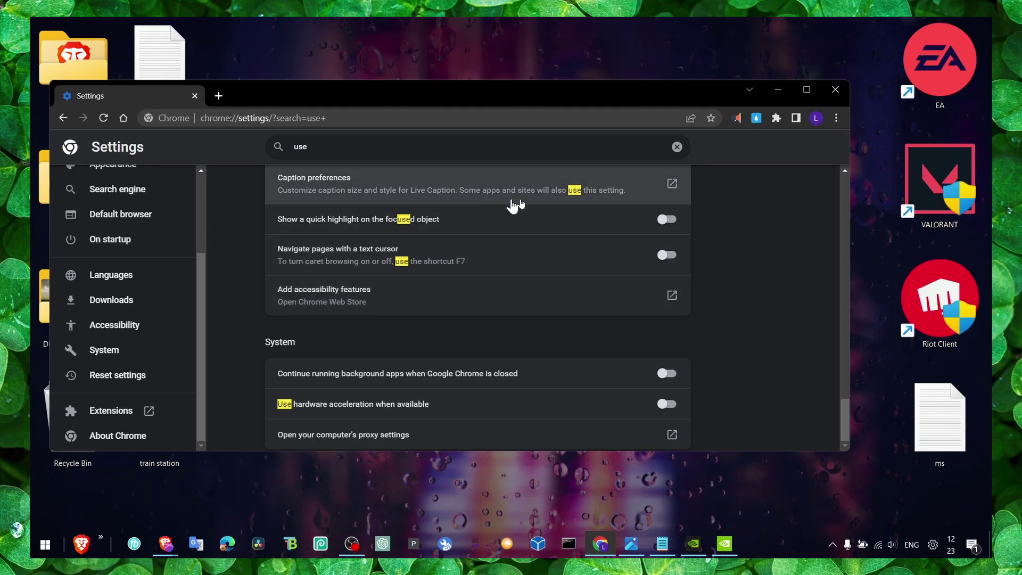
click(390, 323)
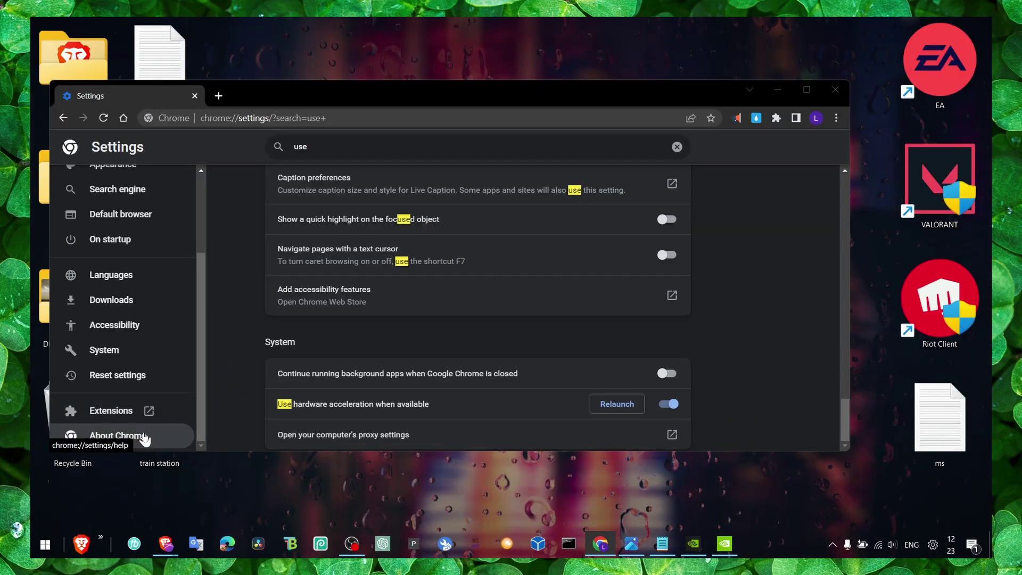
Open About Chrome and highlight the status showing Chrome up to date at Version 111.0.5563.111.
click(142, 436)
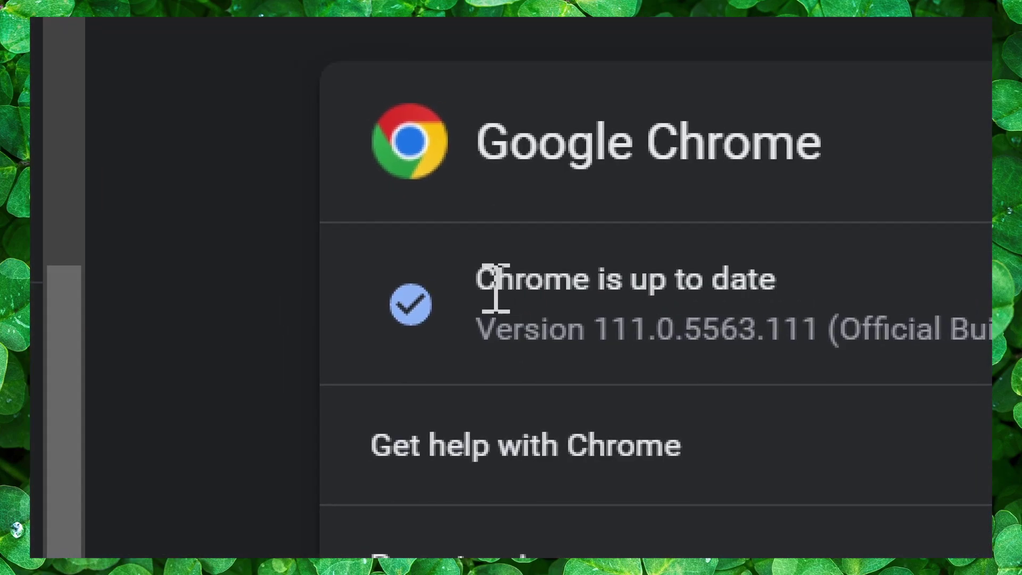
drag(305, 257, 342, 257)
drag(520, 291, 664, 333)
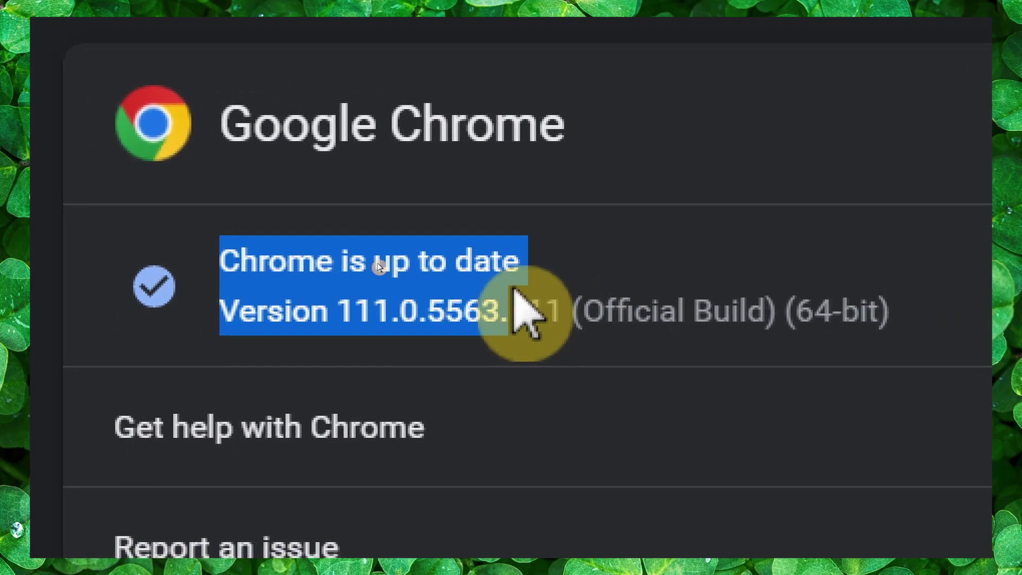
click(672, 274)
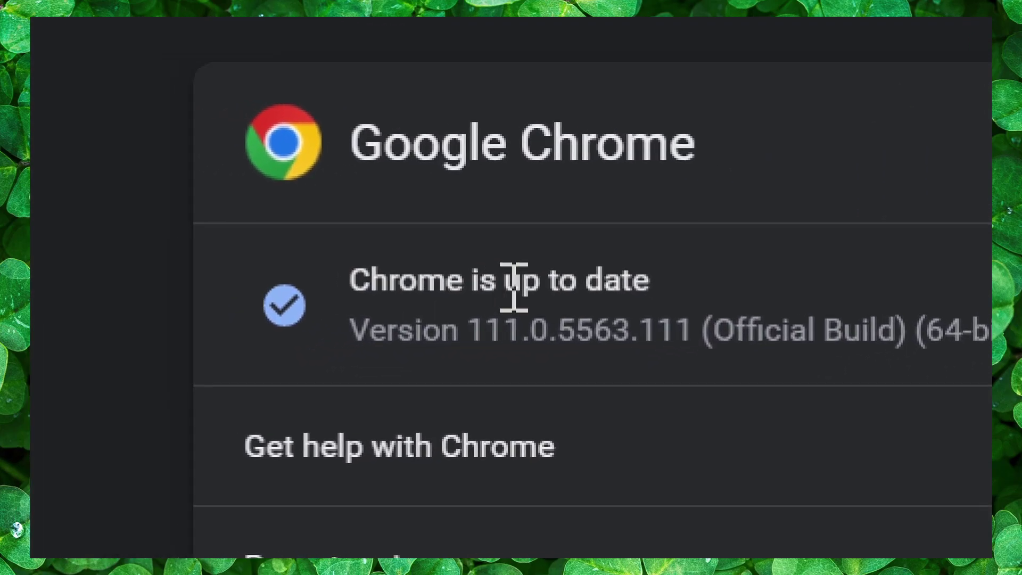